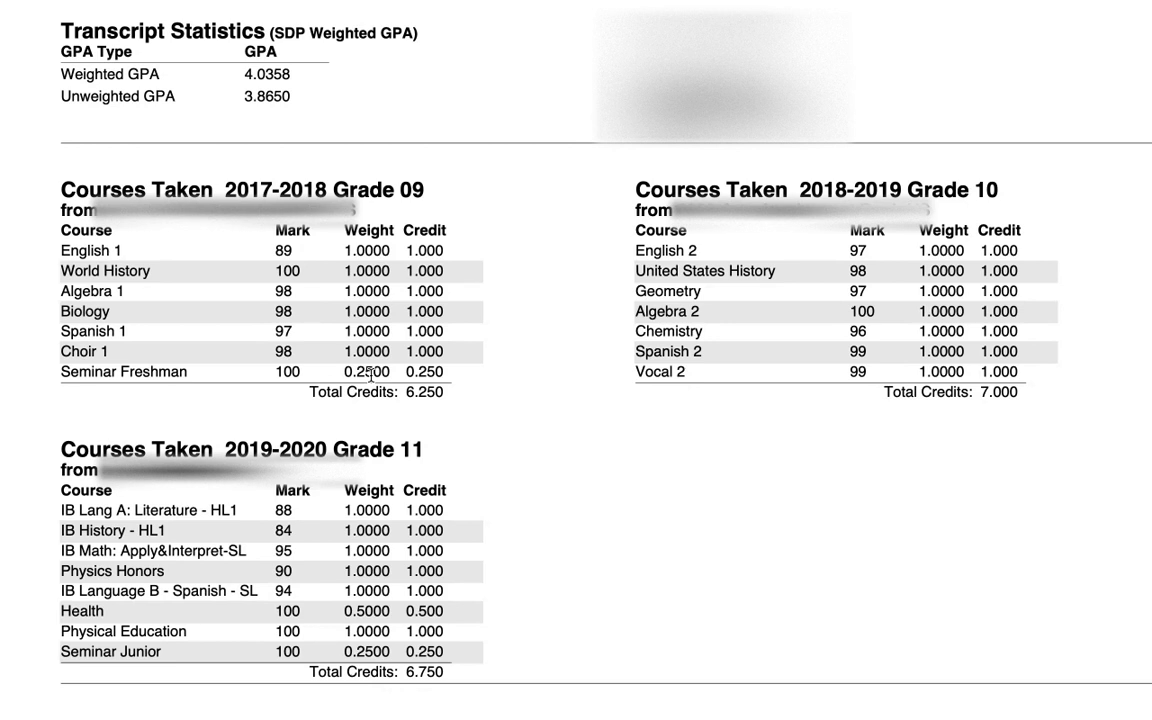
Step: Go to the Infinite Campus graduation progress page, hide the sharing banner, and toggle the World Language row
{"action": "key", "text": "ctrl+Left"}
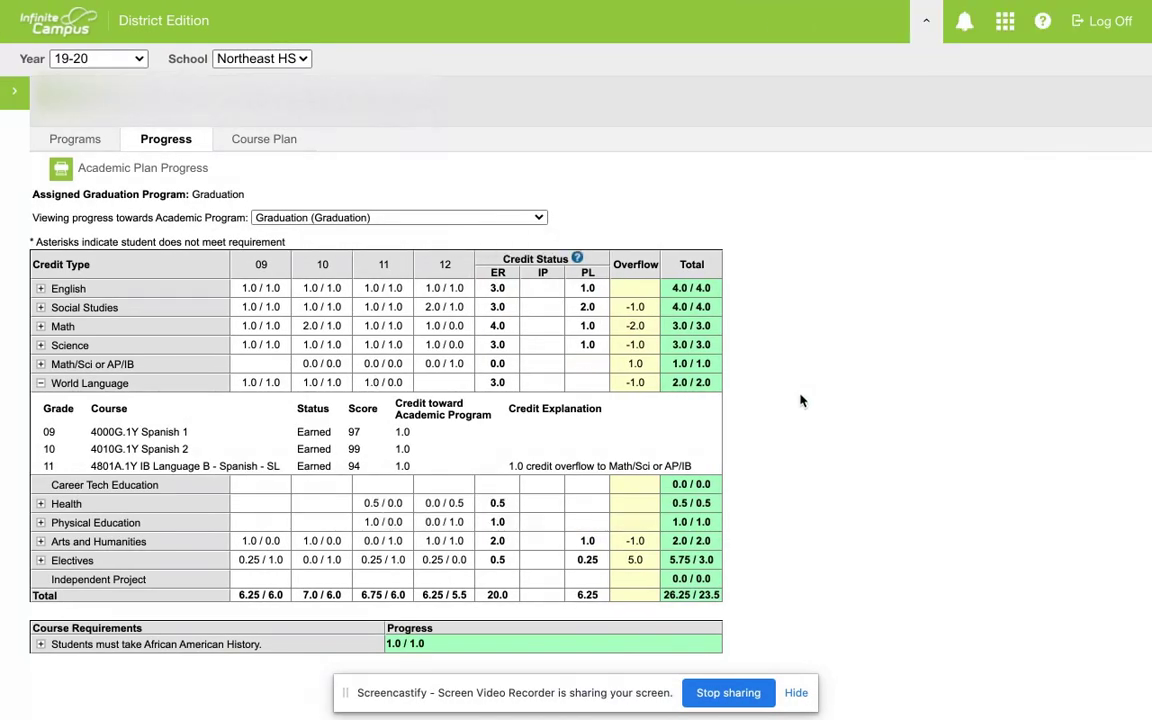
{"action": "left_click", "coordinate": [796, 692]}
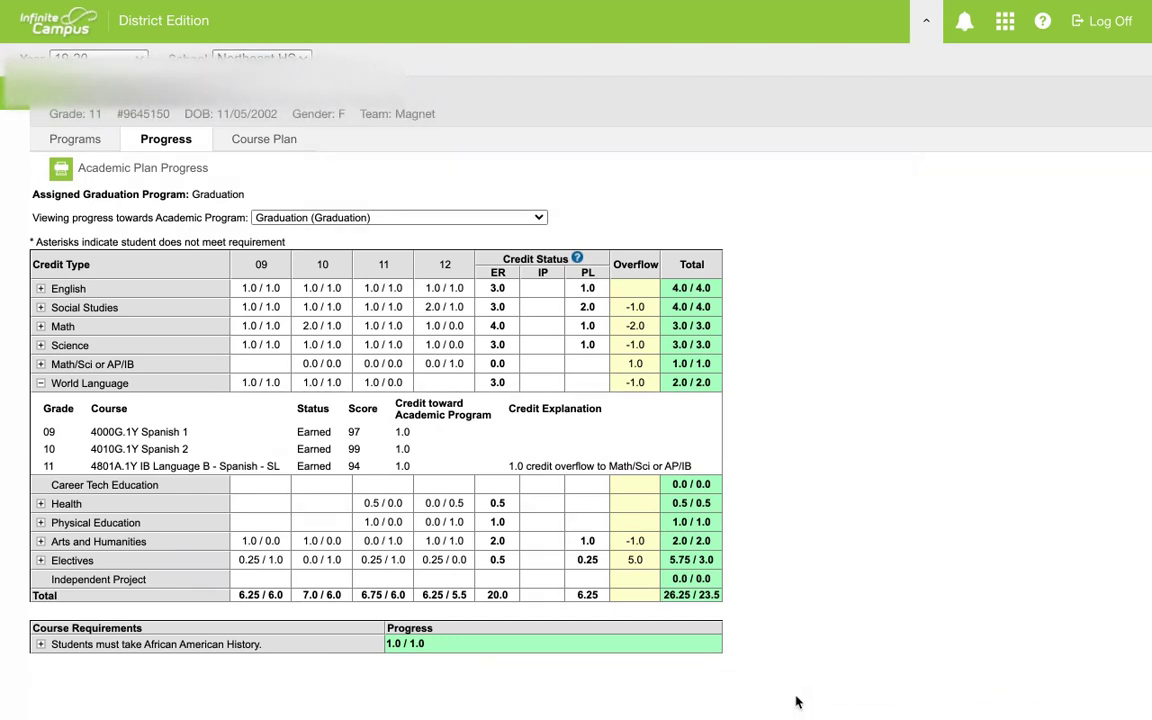
{"action": "left_click", "coordinate": [40, 384]}
{"action": "left_click", "coordinate": [40, 384]}
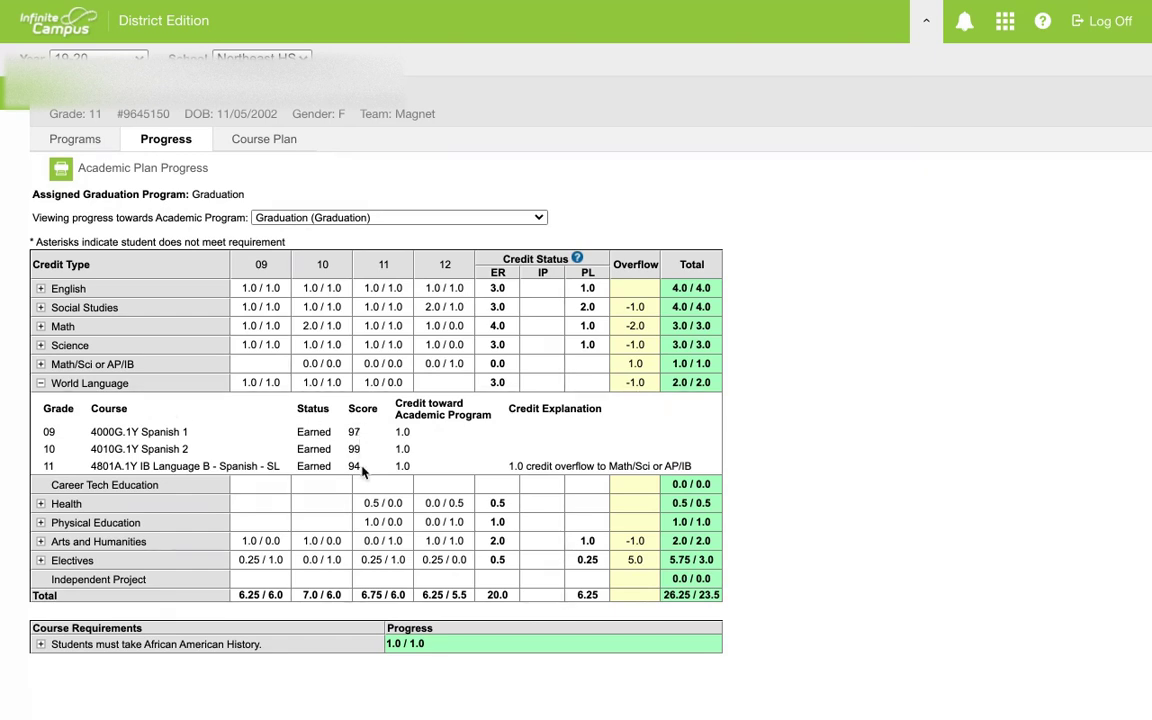
{"action": "left_click", "coordinate": [41, 385]}
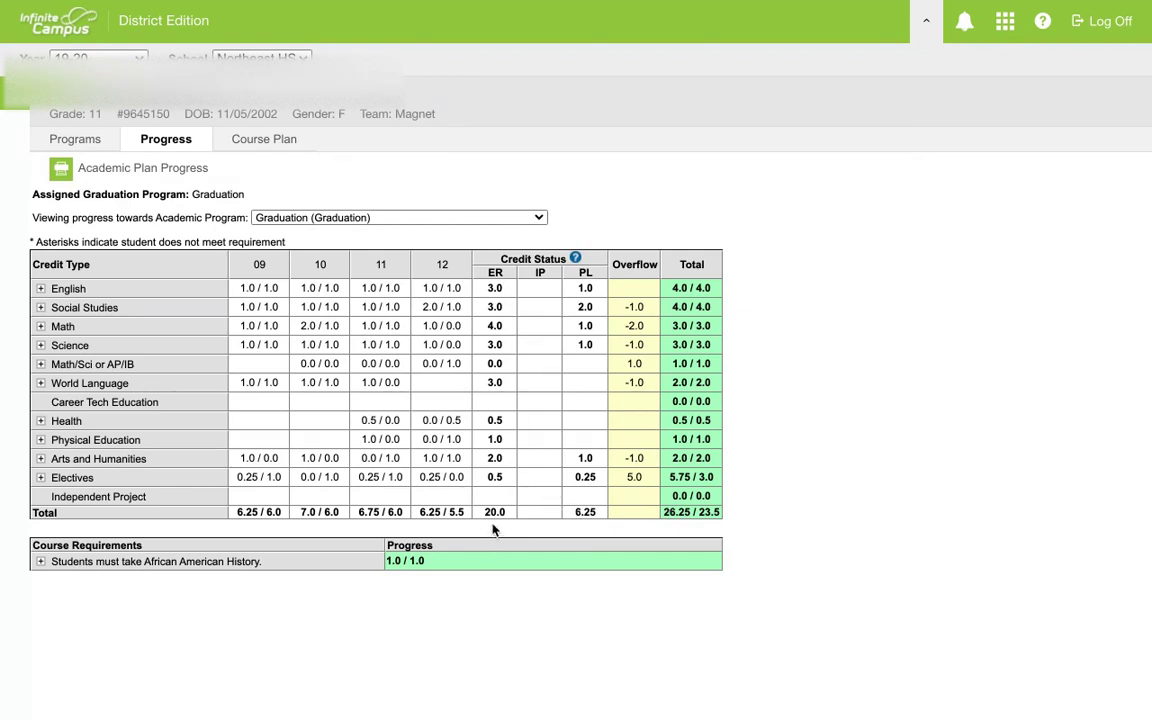
Step: Switch back to the GPA Calculation Worksheet in Google Sheets
{"action": "key", "text": "ctrl+Left"}
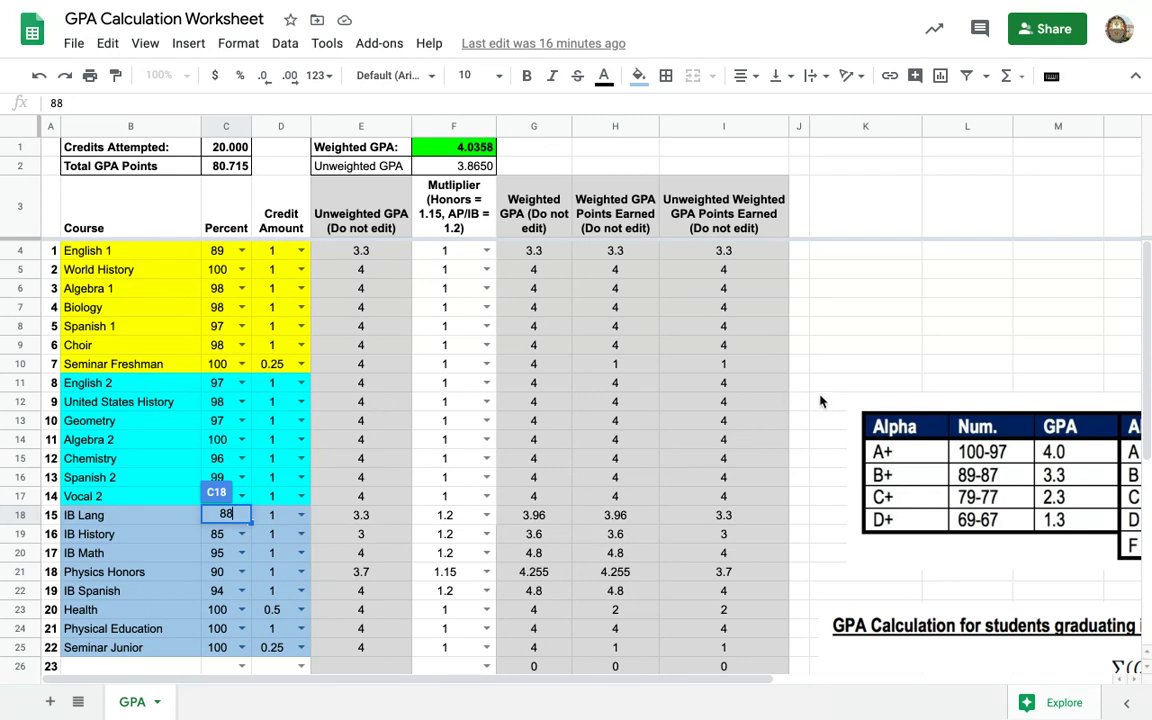
Step: Scroll right to the letter-grade to GPA conversion table image and look it over
{"action": "scroll", "coordinate": [843, 457], "scroll_direction": "right", "scroll_amount": 5}
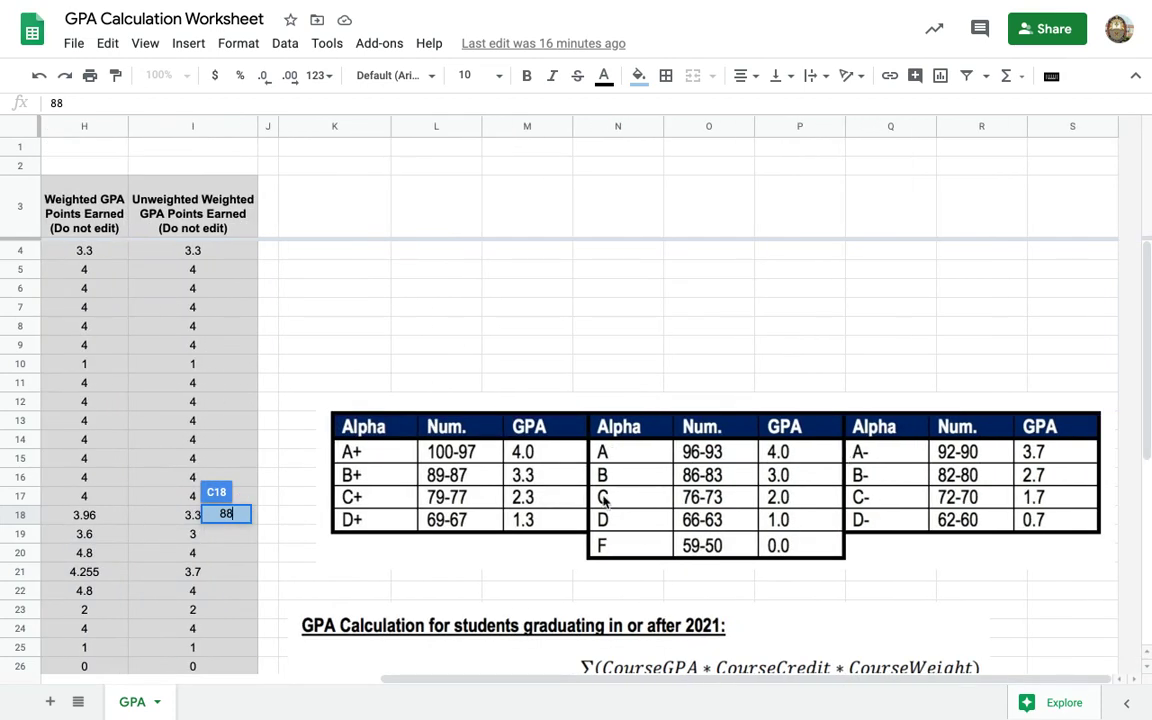
{"action": "left_click", "coordinate": [518, 551]}
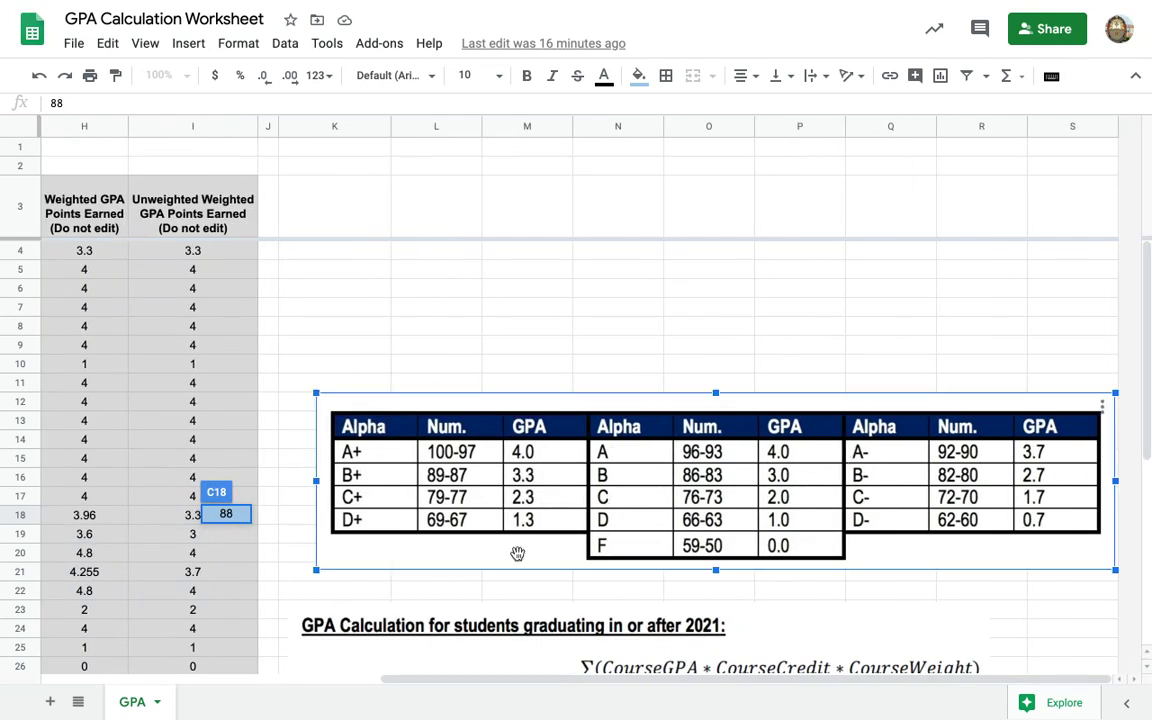
{"action": "left_click", "coordinate": [286, 518]}
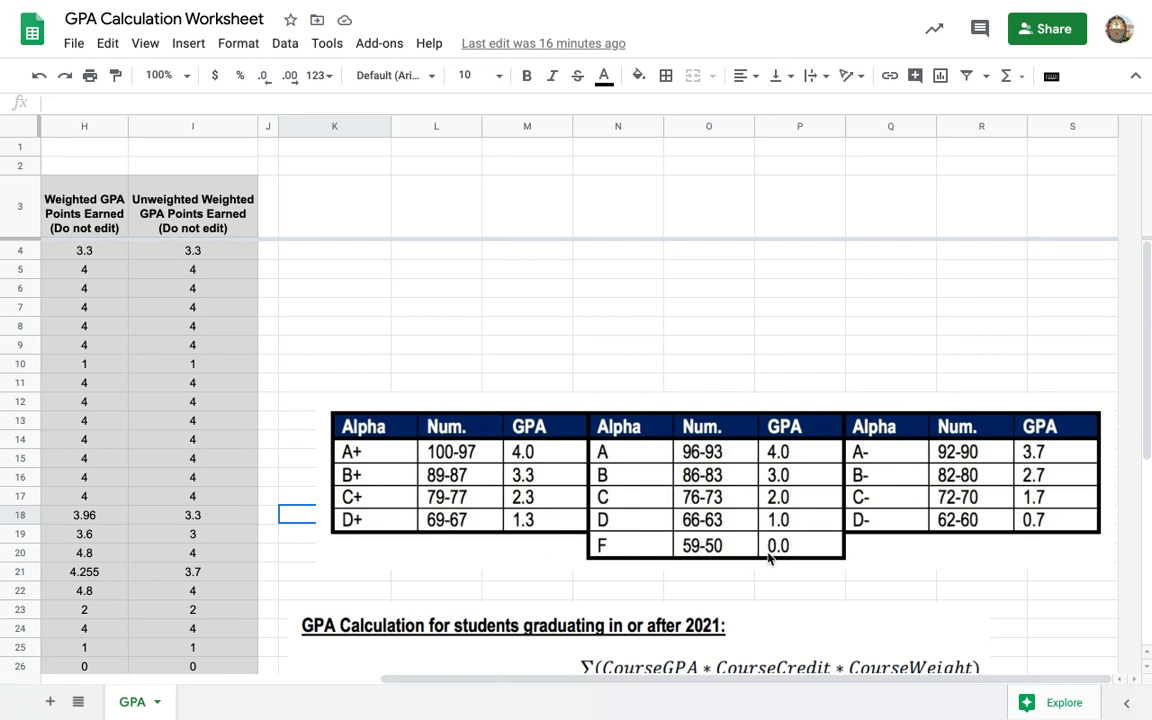
{"action": "scroll", "coordinate": [768, 557], "scroll_direction": "down", "scroll_amount": 5}
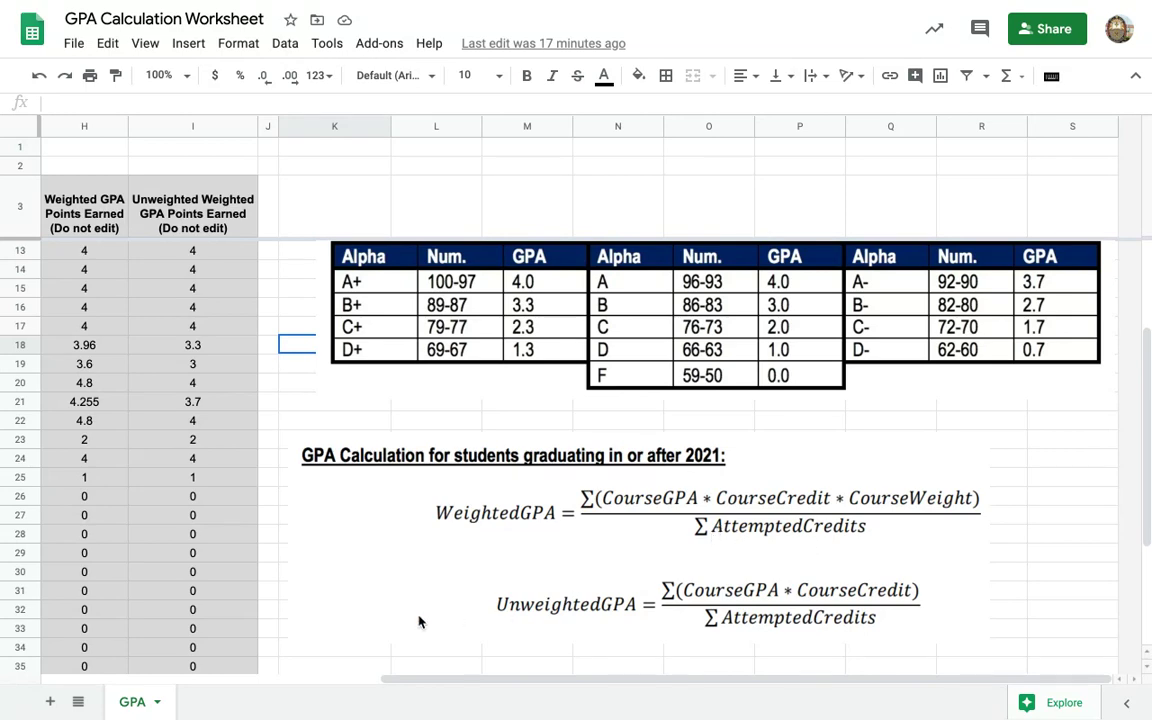
{"action": "scroll", "coordinate": [419, 622], "scroll_direction": "left", "scroll_amount": 5}
{"action": "scroll", "coordinate": [419, 622], "scroll_direction": "up", "scroll_amount": 2}
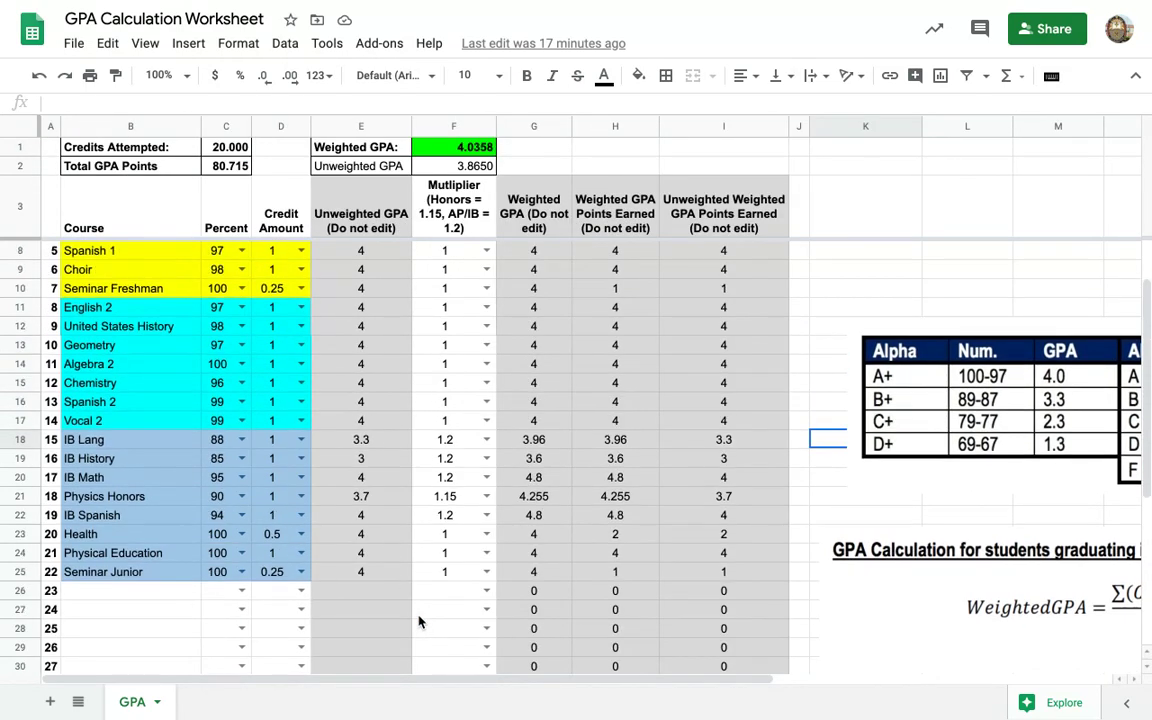
{"action": "scroll", "coordinate": [419, 622], "scroll_direction": "up", "scroll_amount": 2}
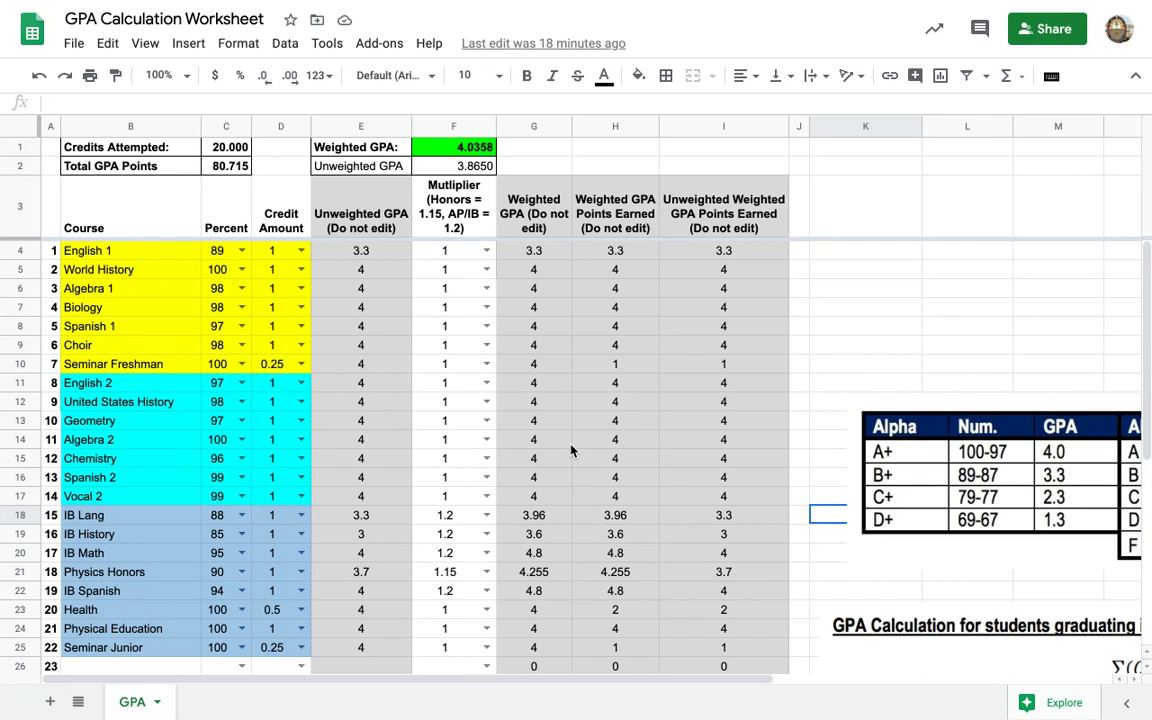
Step: Change the IB Lang percent in C18 from 88 to 70
{"action": "scroll", "coordinate": [236, 514], "scroll_direction": "down", "scroll_amount": 1}
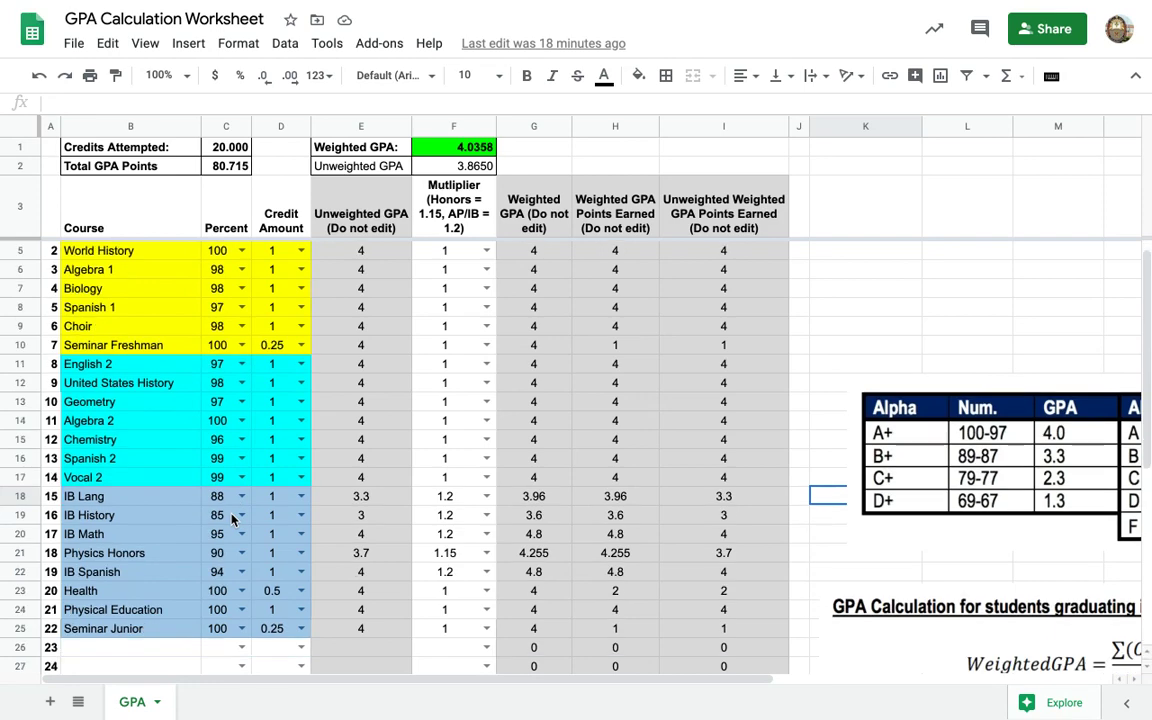
{"action": "scroll", "coordinate": [350, 400], "scroll_direction": "up", "scroll_amount": 1}
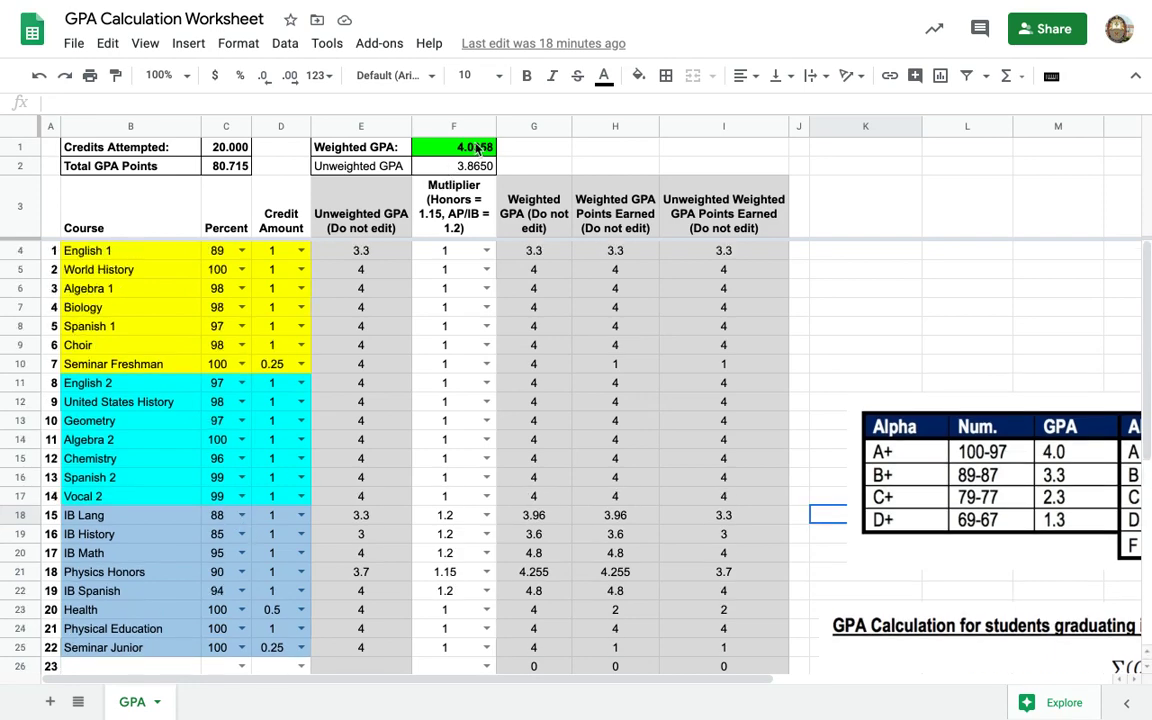
{"action": "scroll", "coordinate": [392, 399], "scroll_direction": "down", "scroll_amount": 5}
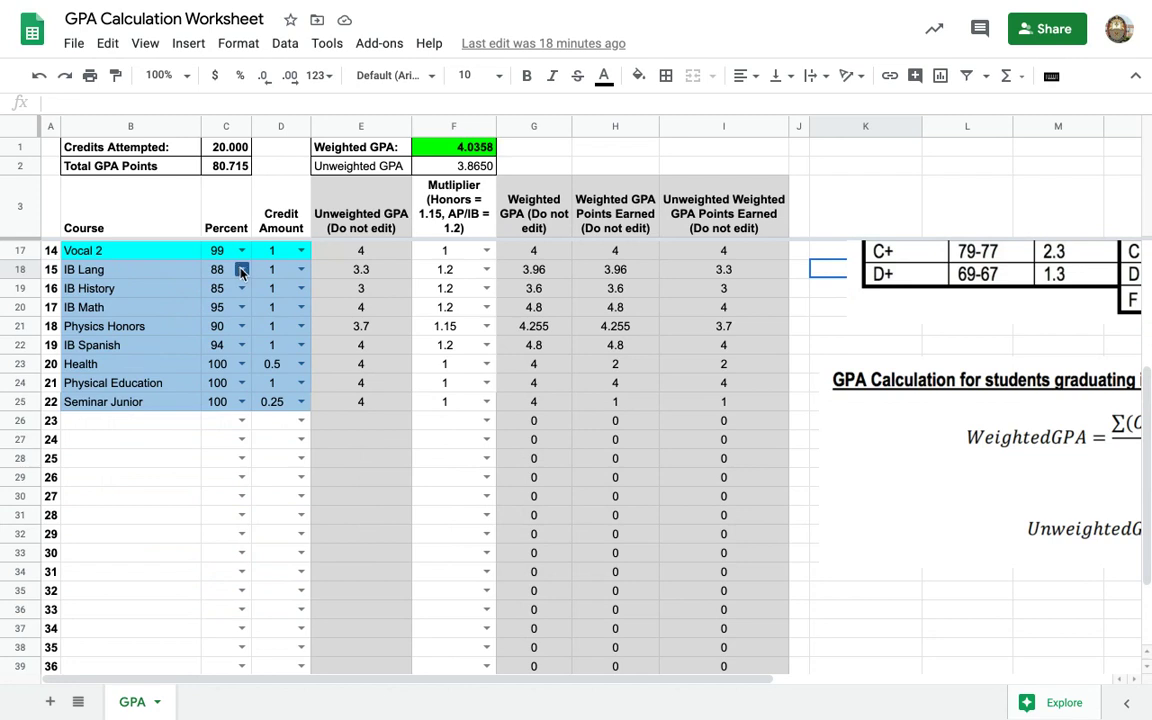
{"action": "left_click", "coordinate": [241, 270]}
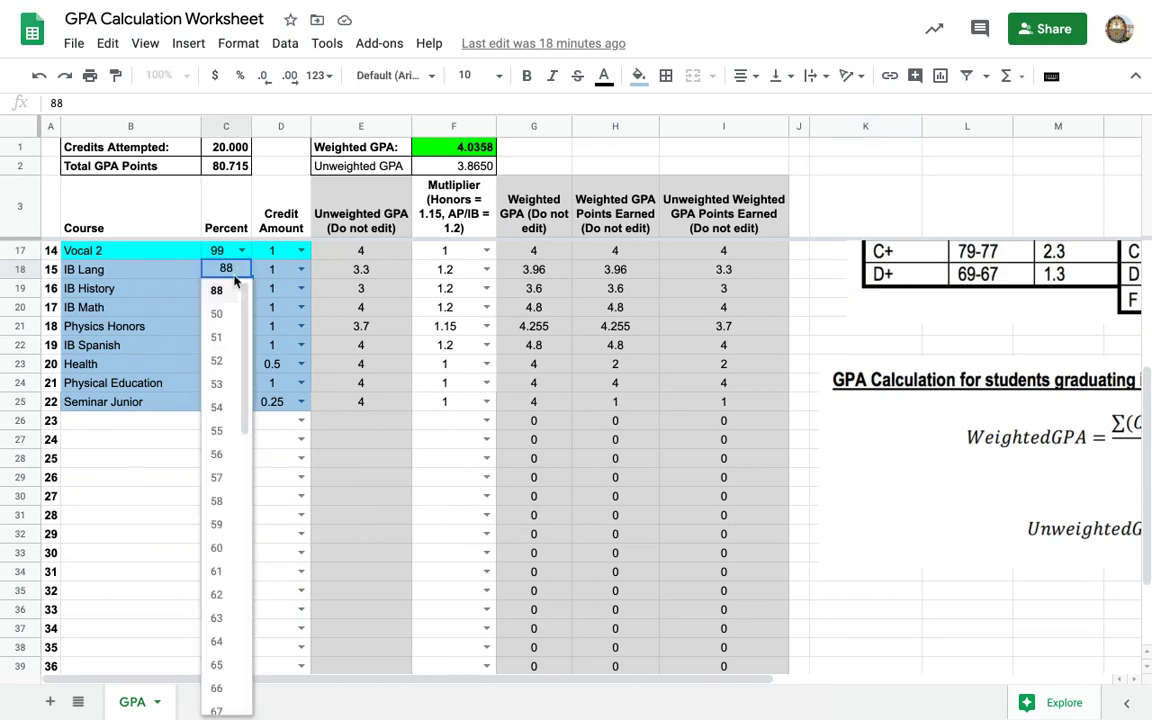
{"action": "key", "text": "BackSpace"}
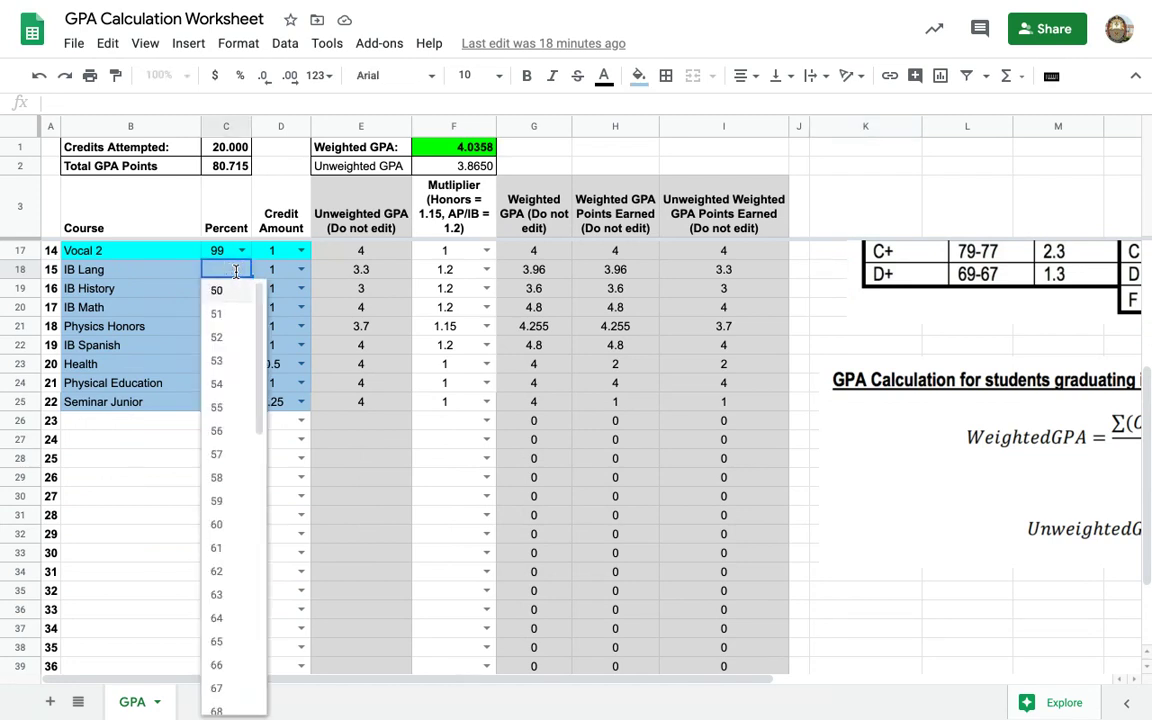
{"action": "key", "text": "BackSpace"}
{"action": "type", "text": "70"}
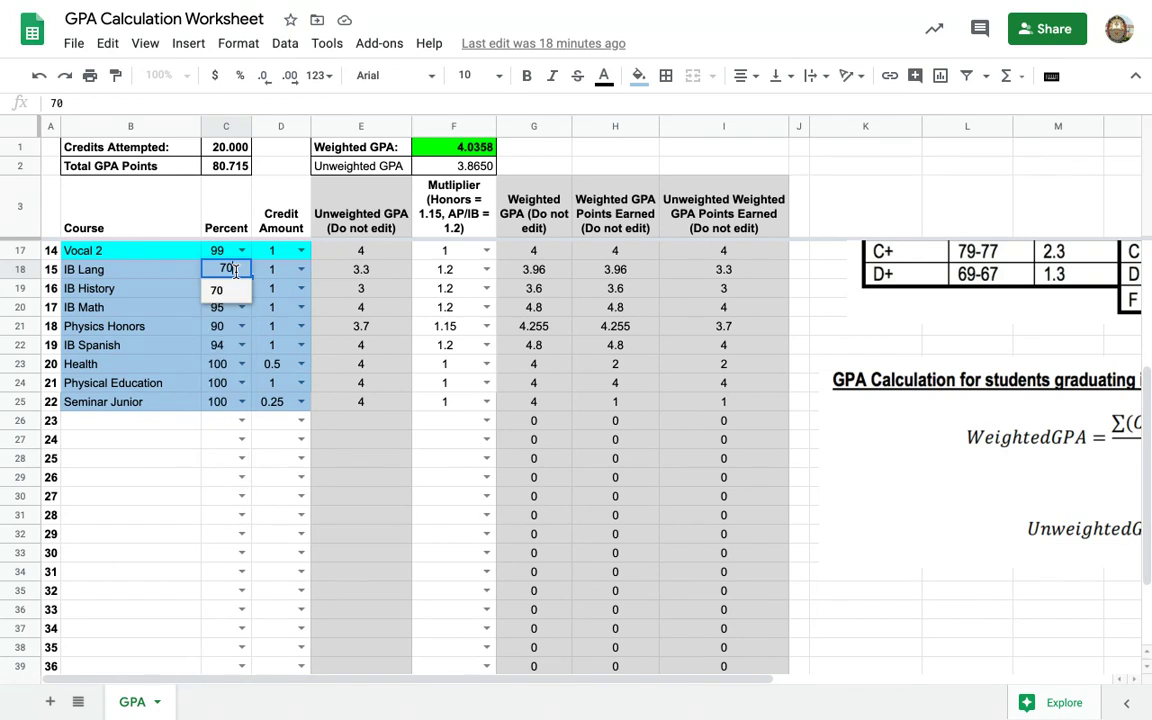
{"action": "key", "text": "Return"}
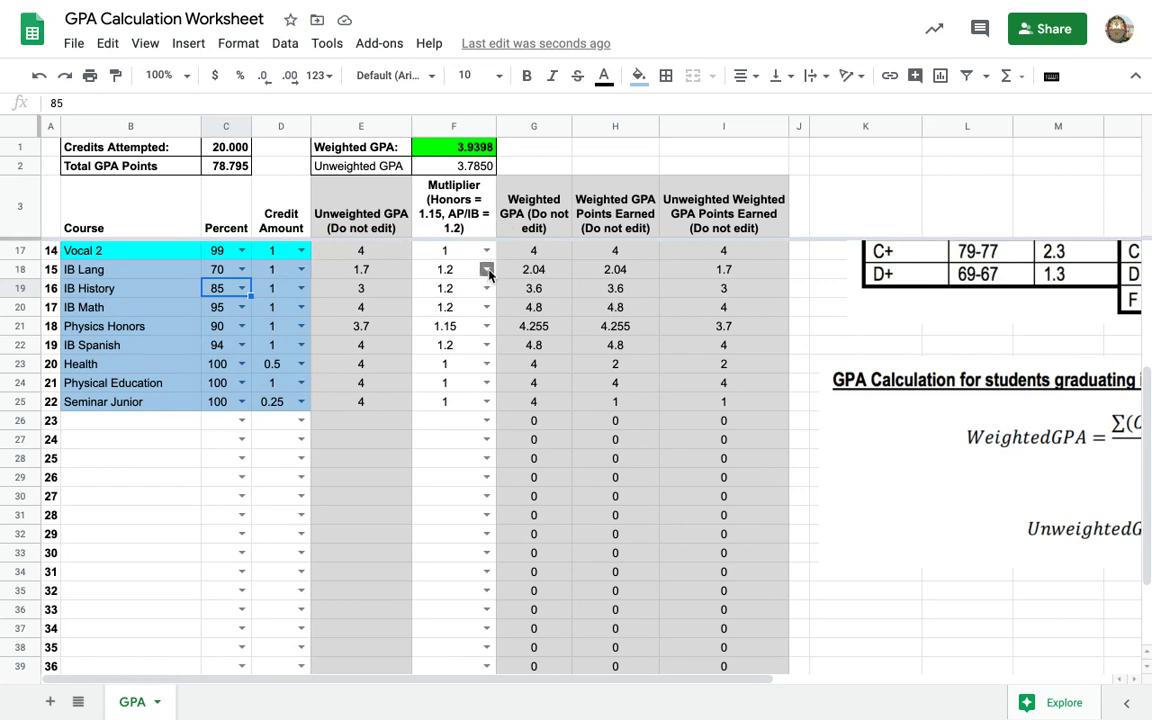
Step: Try an IB Lang multiplier of 1, then restore the 88 percent and 1.2 multiplier
{"action": "left_click", "coordinate": [487, 270]}
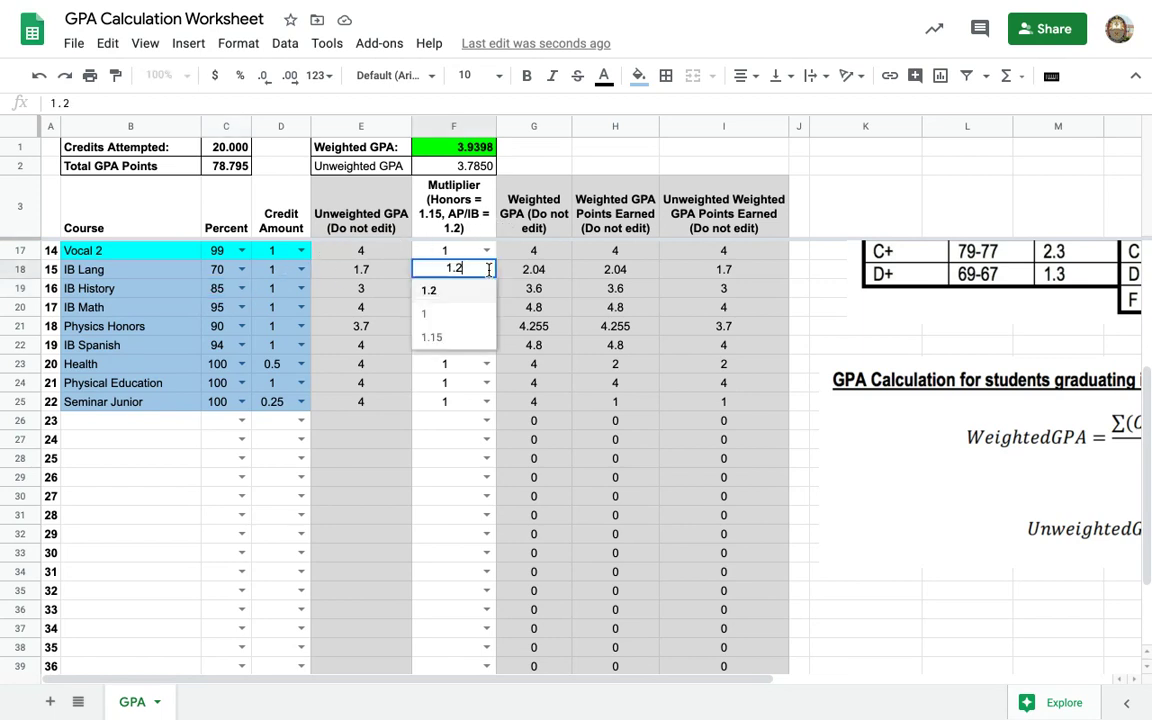
{"action": "left_click", "coordinate": [458, 317]}
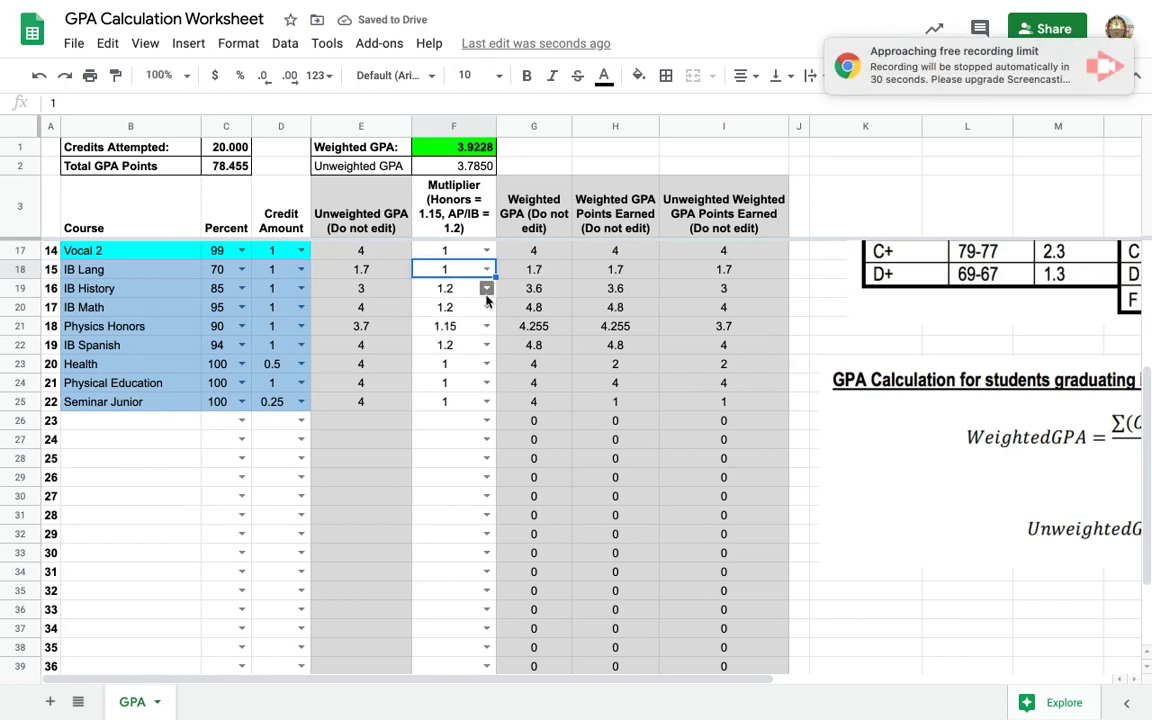
{"action": "double_click", "coordinate": [238, 269]}
{"action": "key", "text": "BackSpace"}
{"action": "key", "text": "BackSpace"}
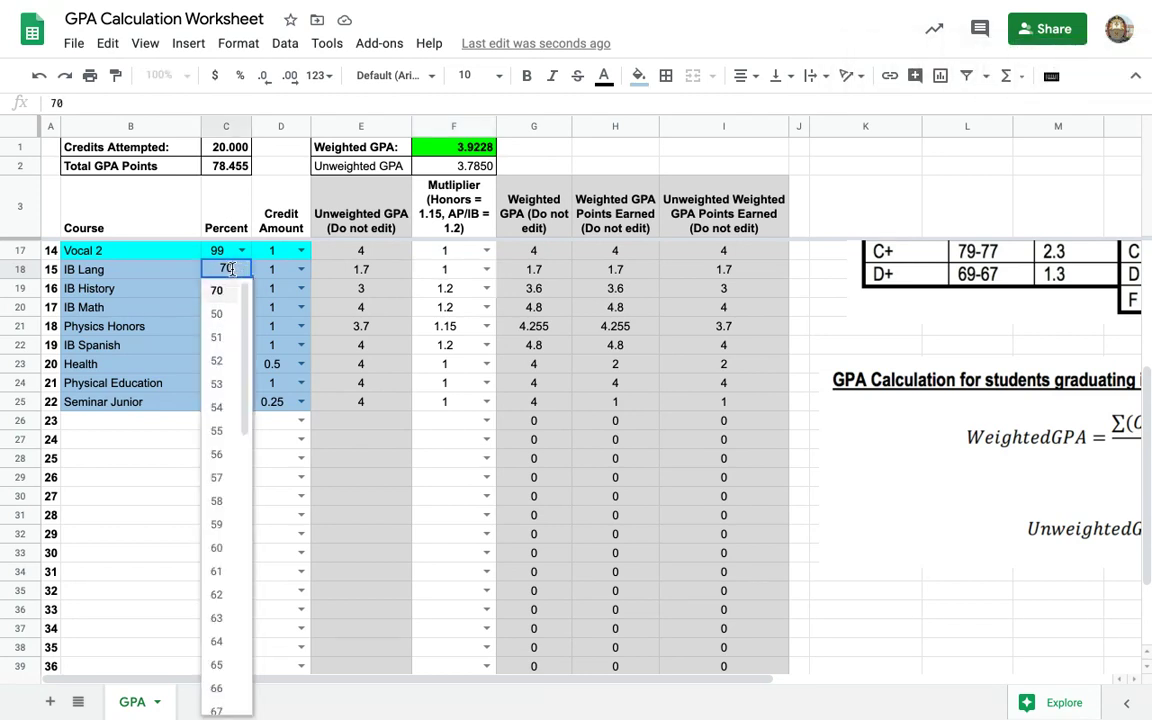
{"action": "type", "text": "88"}
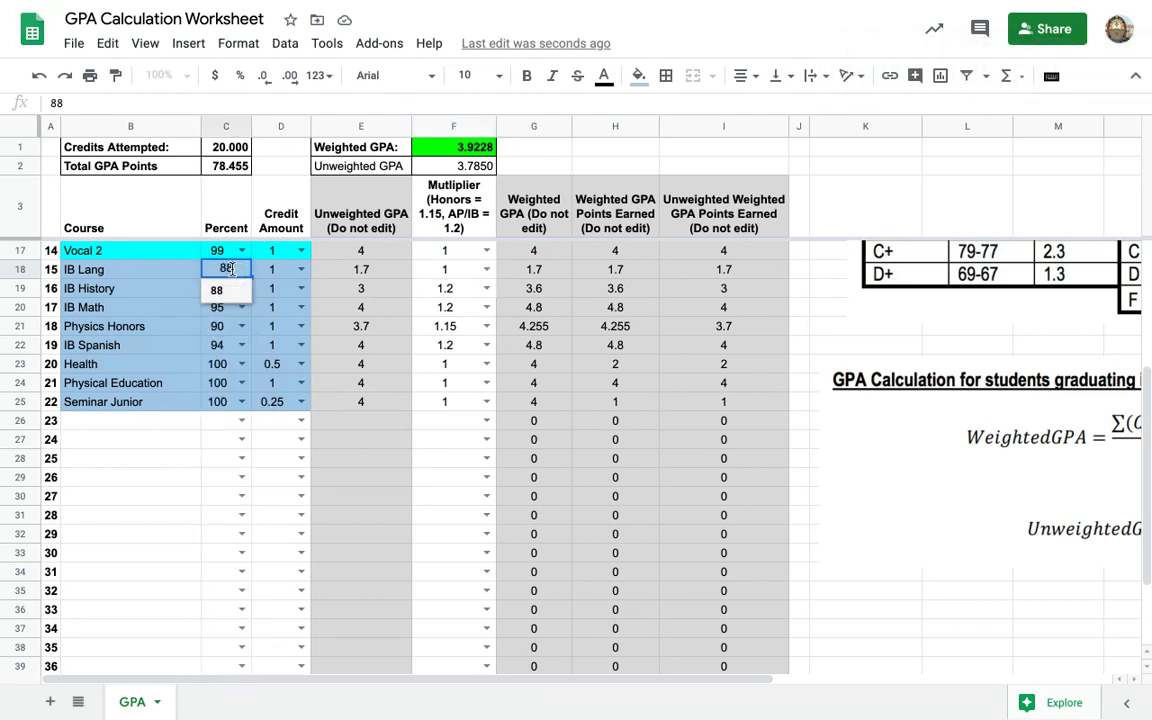
{"action": "key", "text": "Return"}
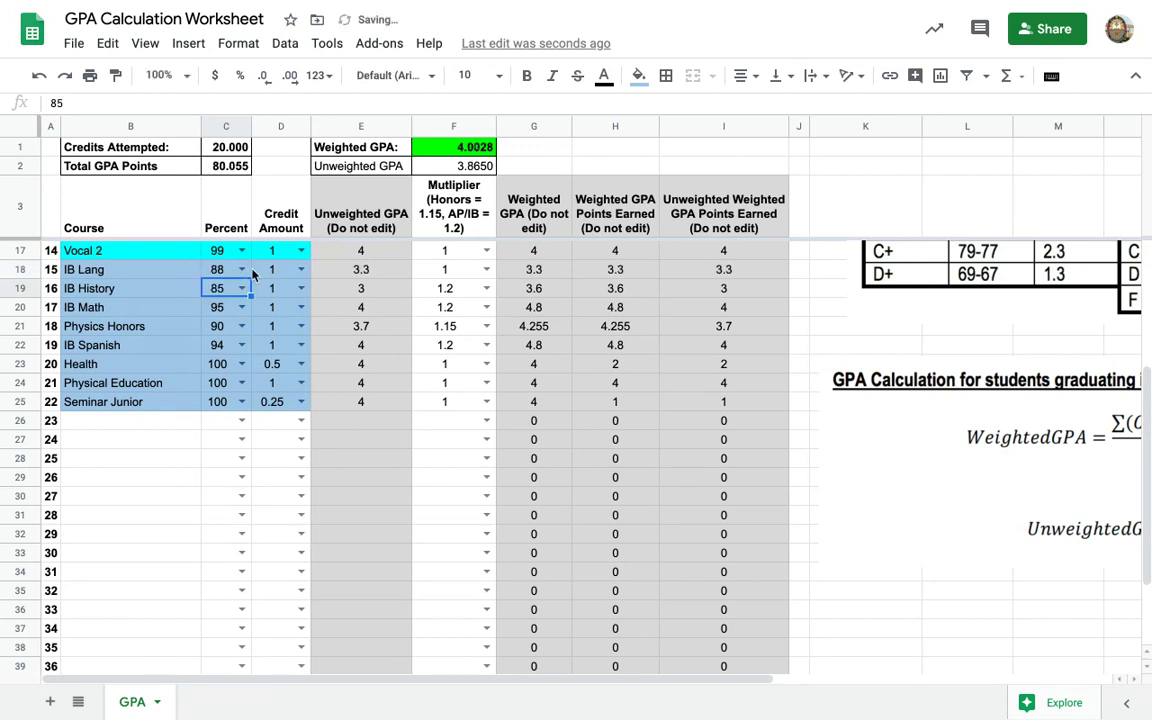
{"action": "double_click", "coordinate": [482, 270]}
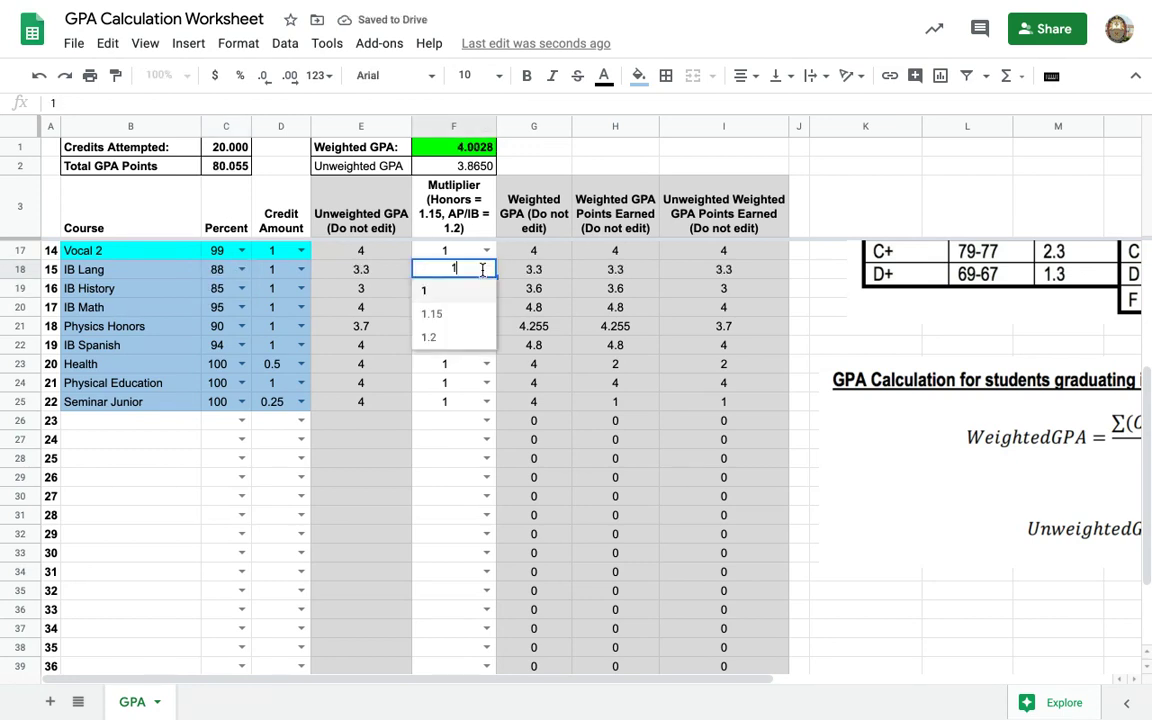
{"action": "left_click", "coordinate": [460, 336]}
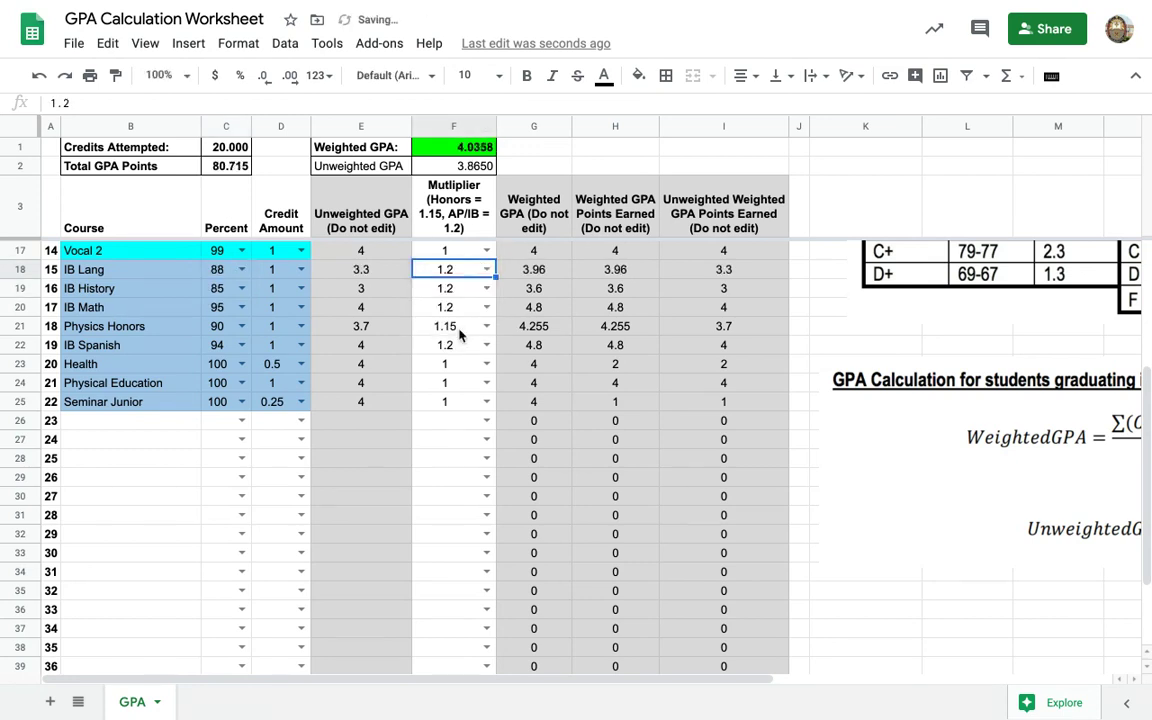